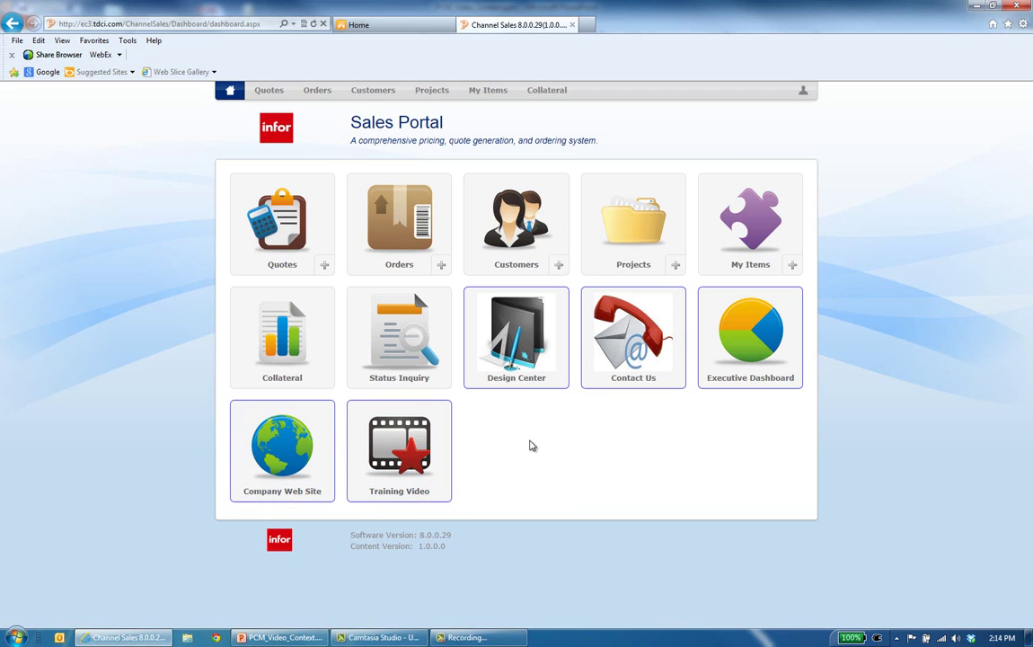
- View the existing quotes, then create a new quote for the customer Hartford Builders
click(280, 213)
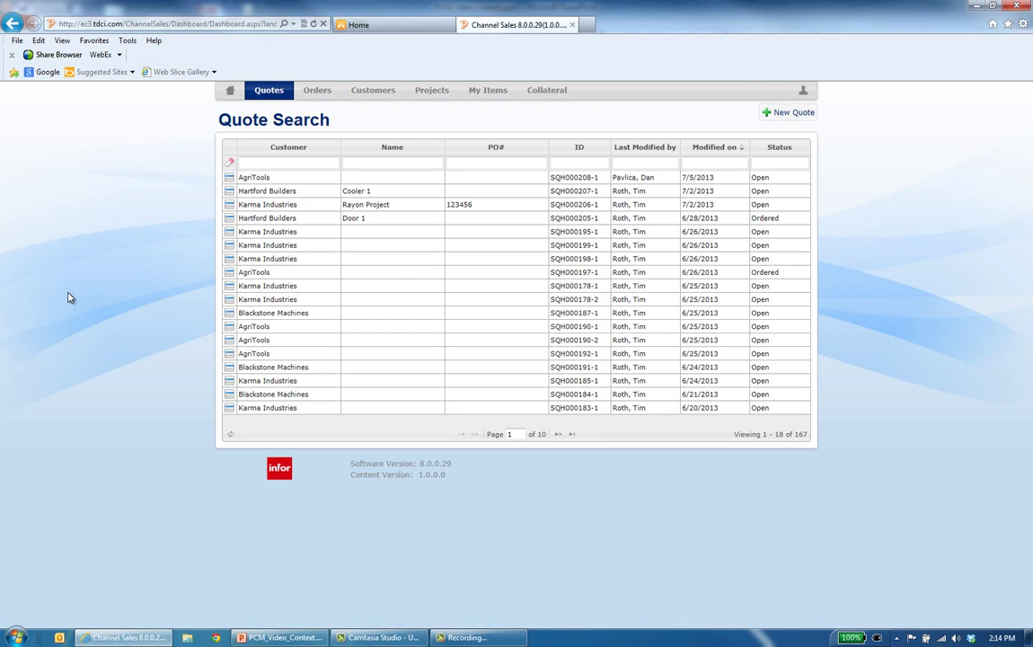
click(228, 92)
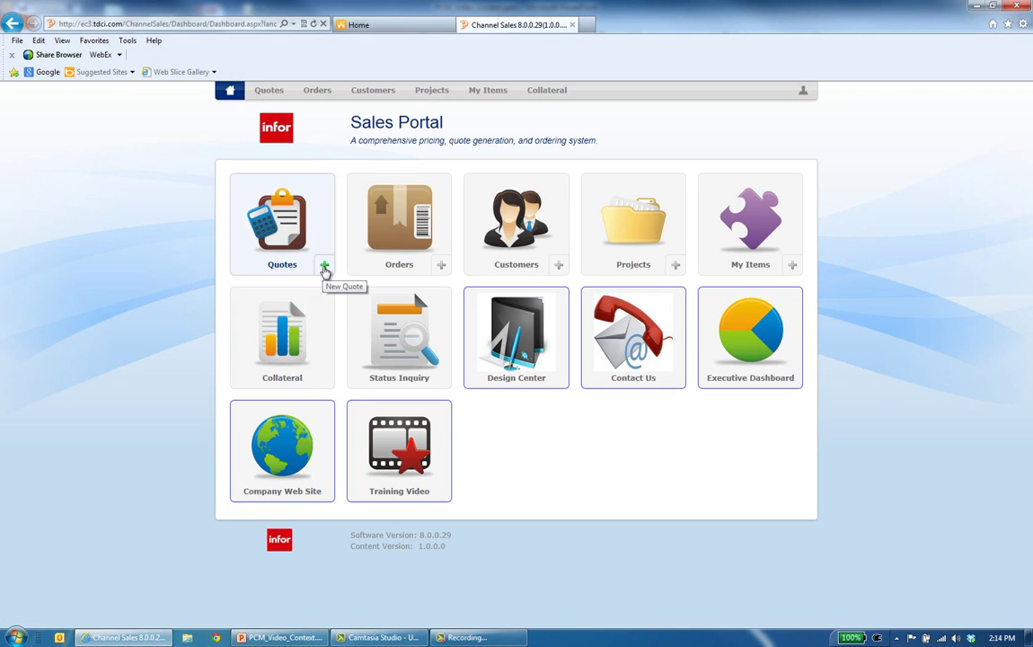
click(326, 268)
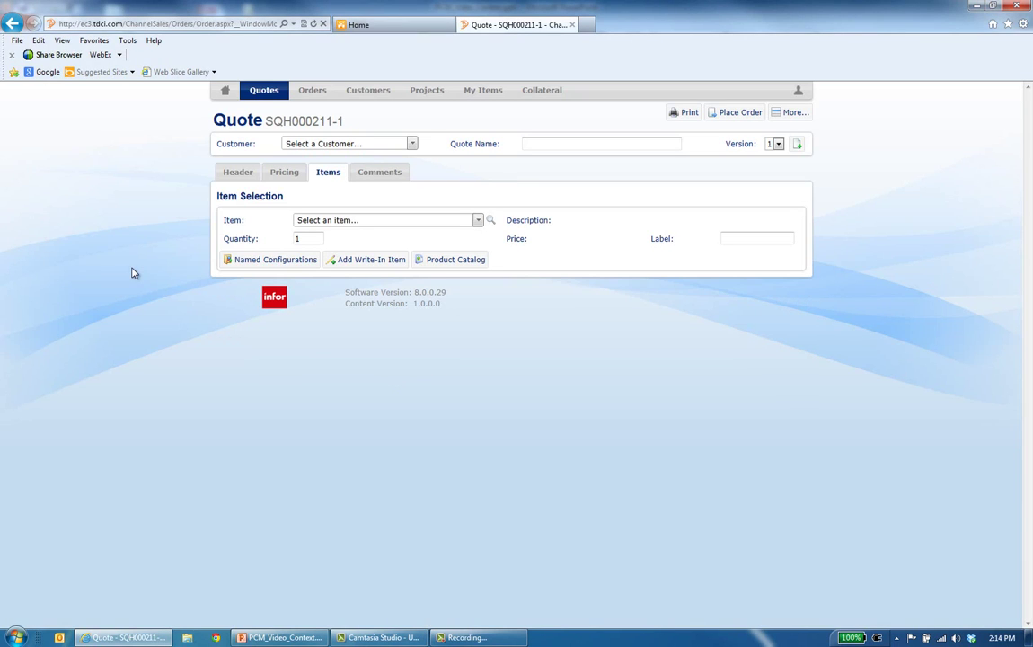
click(412, 144)
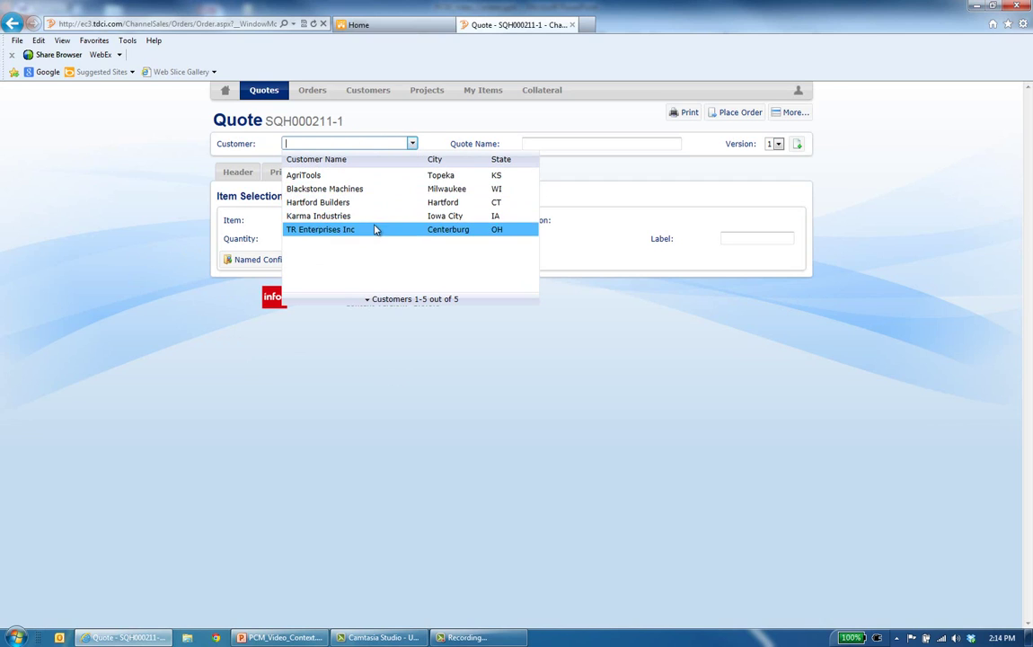
click(323, 204)
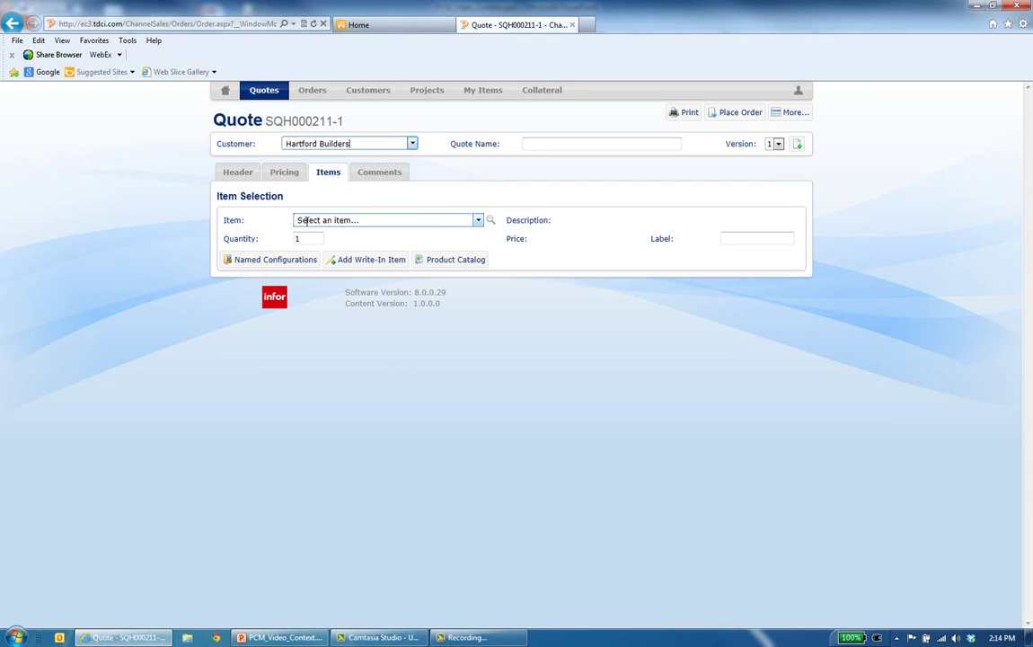
- Select the item Door for the quote and open its configuration
click(478, 221)
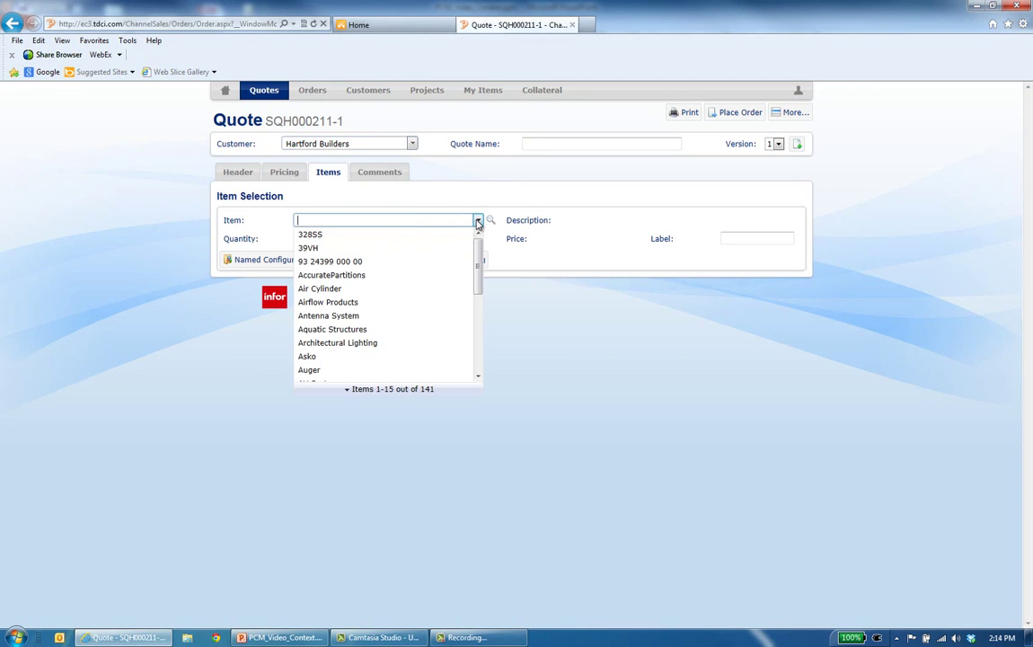
mouse_move(480, 261)
mouse_down()
mouse_move(476, 335)
mouse_move(477, 255)
mouse_up()
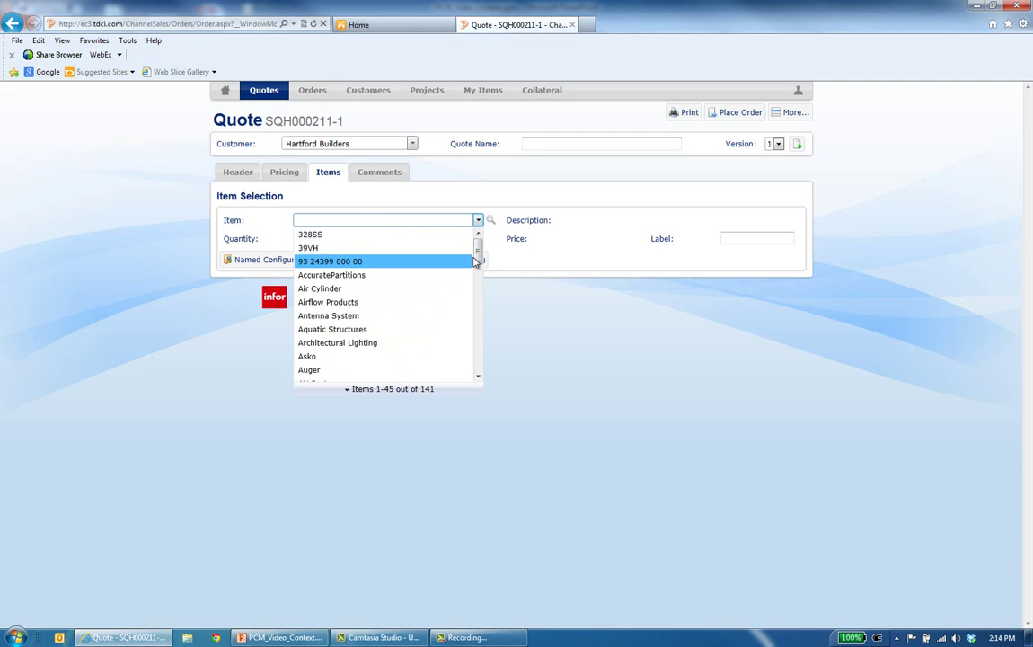
click(349, 220)
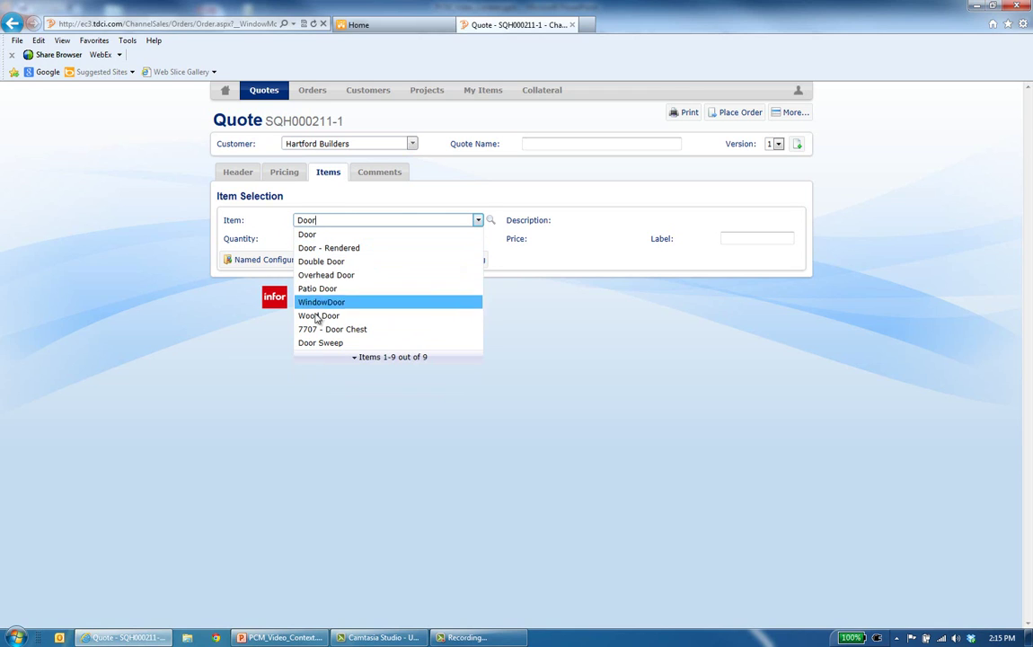
click(308, 235)
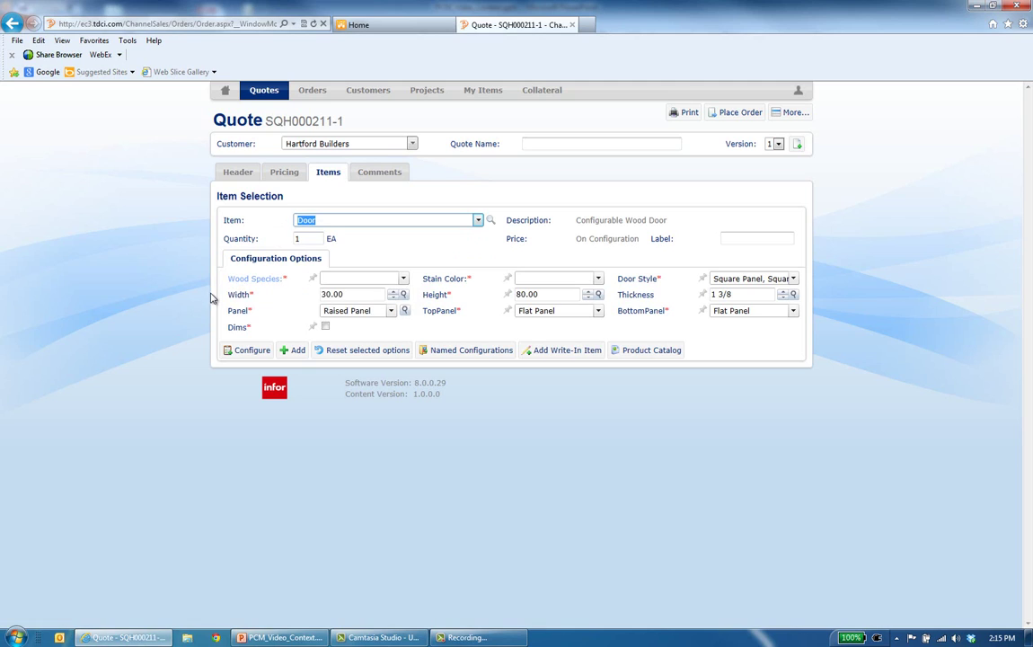
mouse_move(261, 284)
click(252, 351)
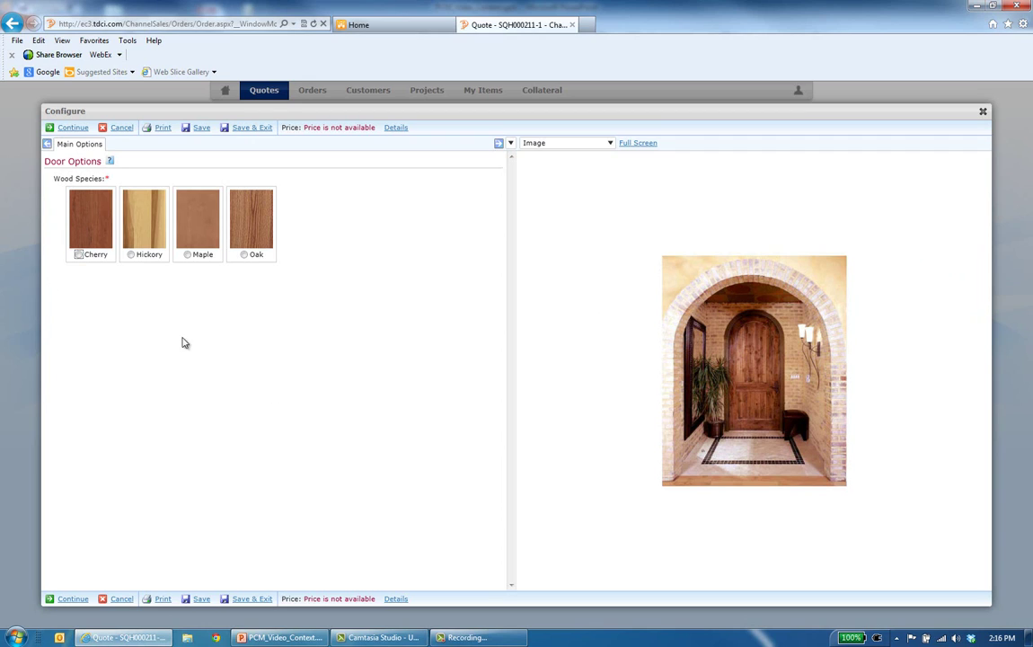
- Compare the wood species and stain options, settling on Cherry with the Paprika stain
click(86, 258)
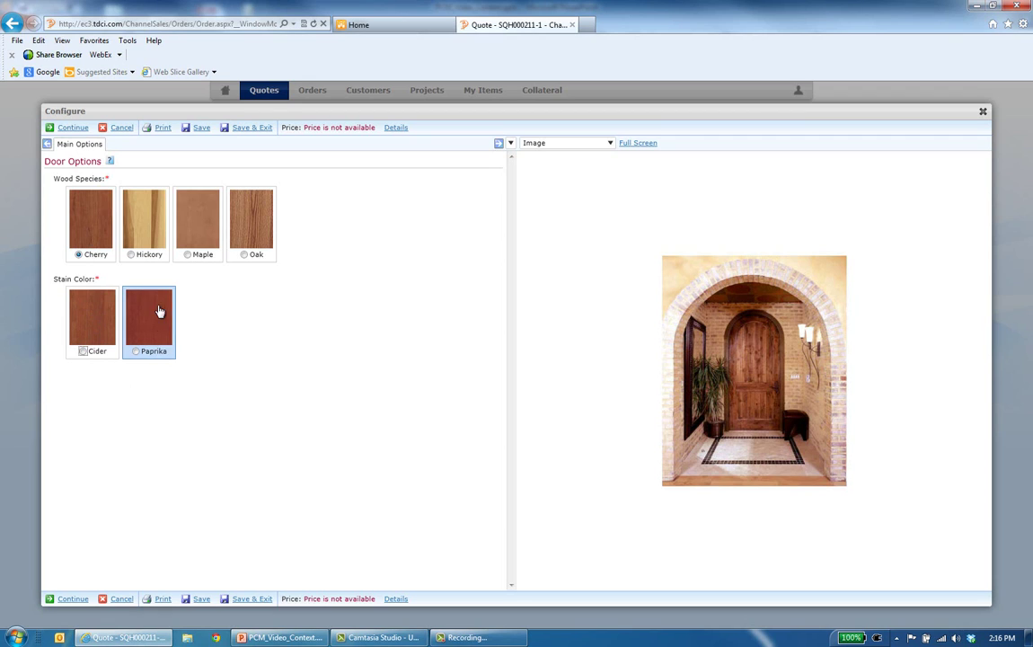
click(139, 257)
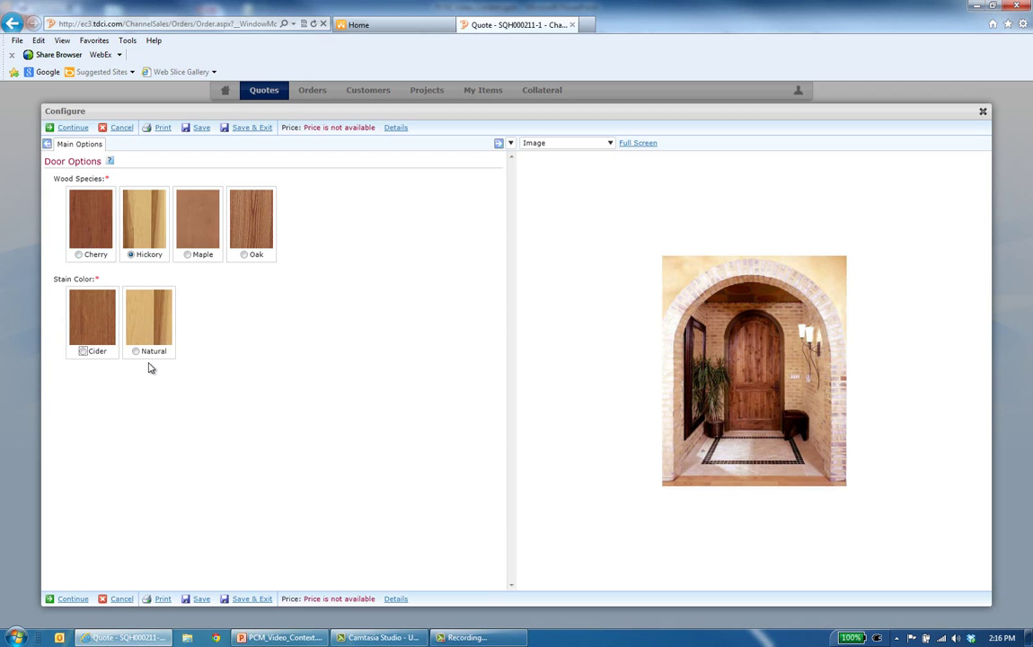
click(77, 243)
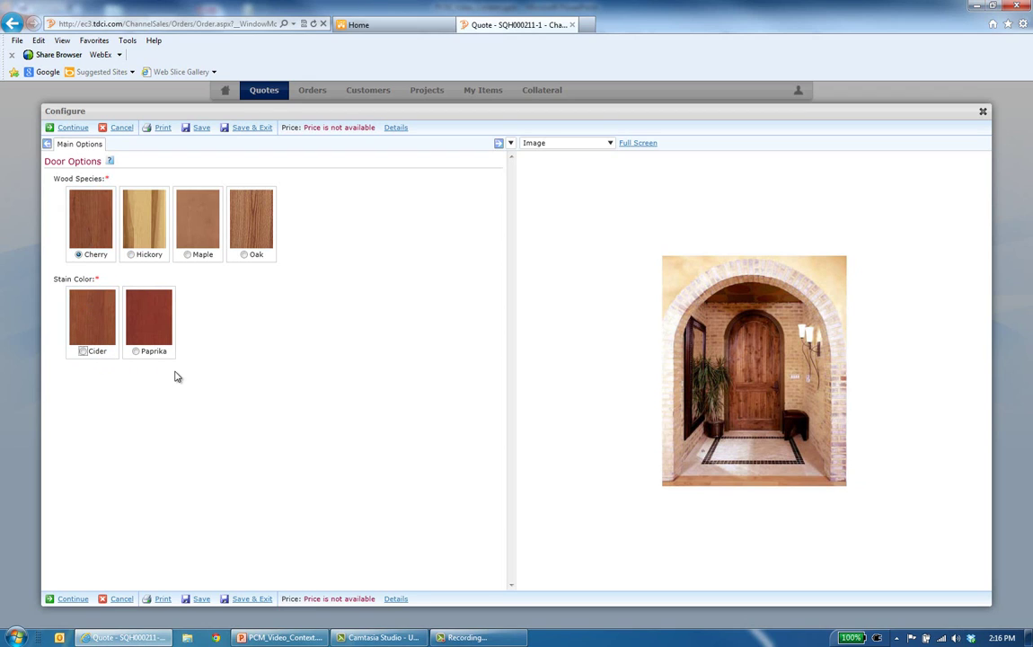
click(91, 355)
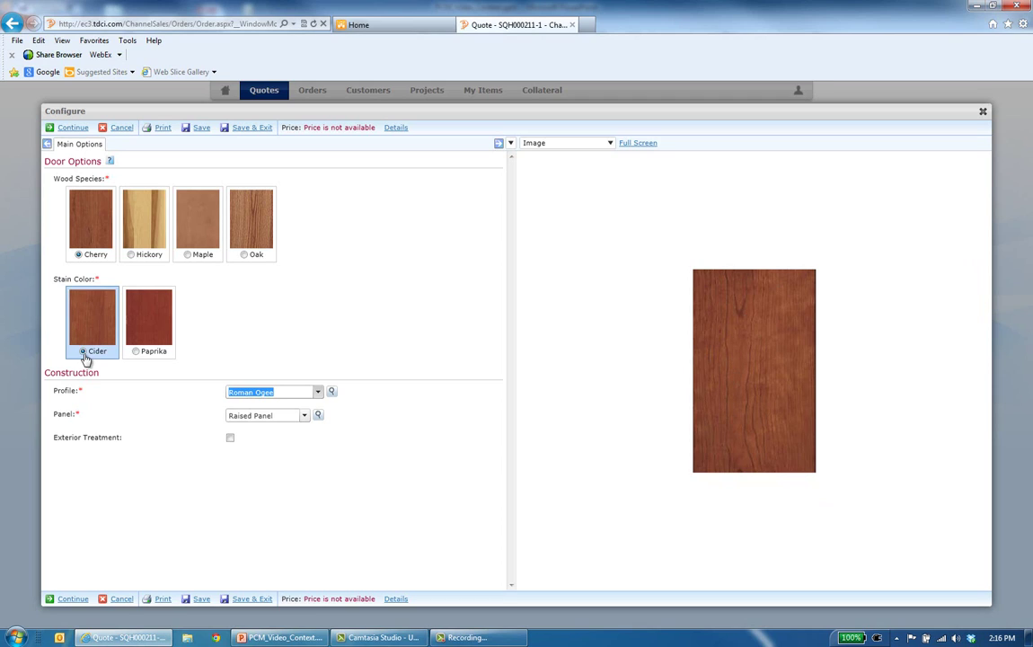
click(139, 353)
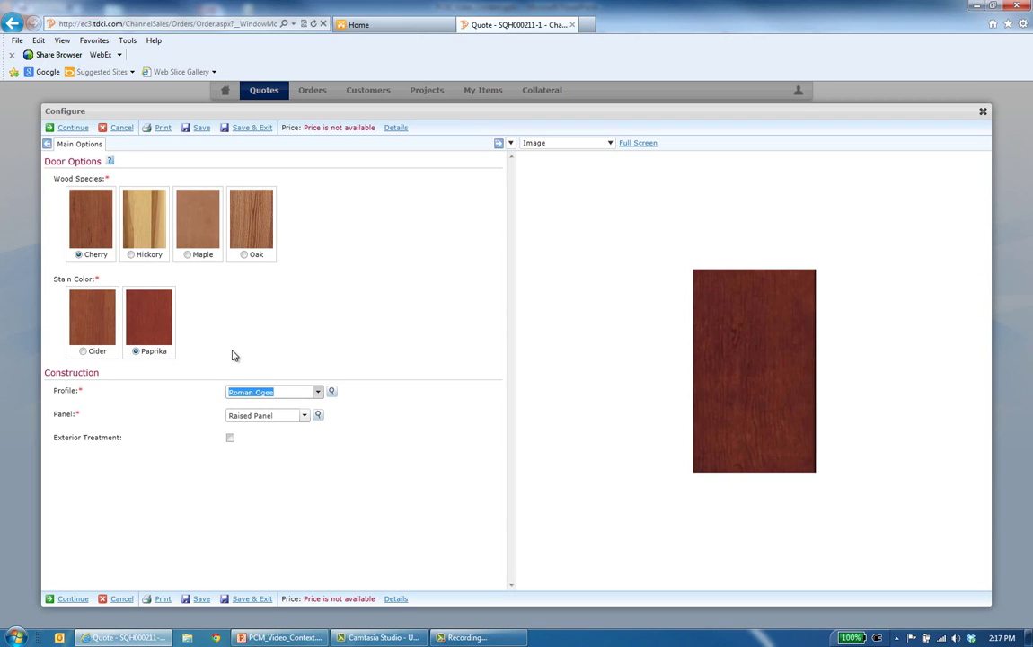
- Review the available door profiles with their images and choose Bolection Moulding
click(318, 393)
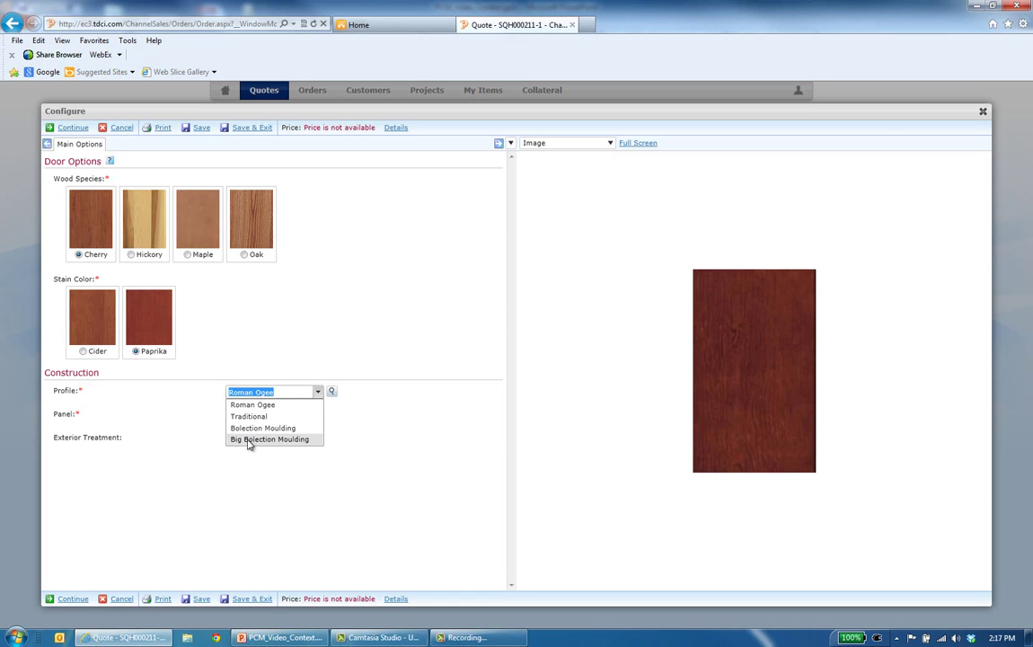
click(353, 409)
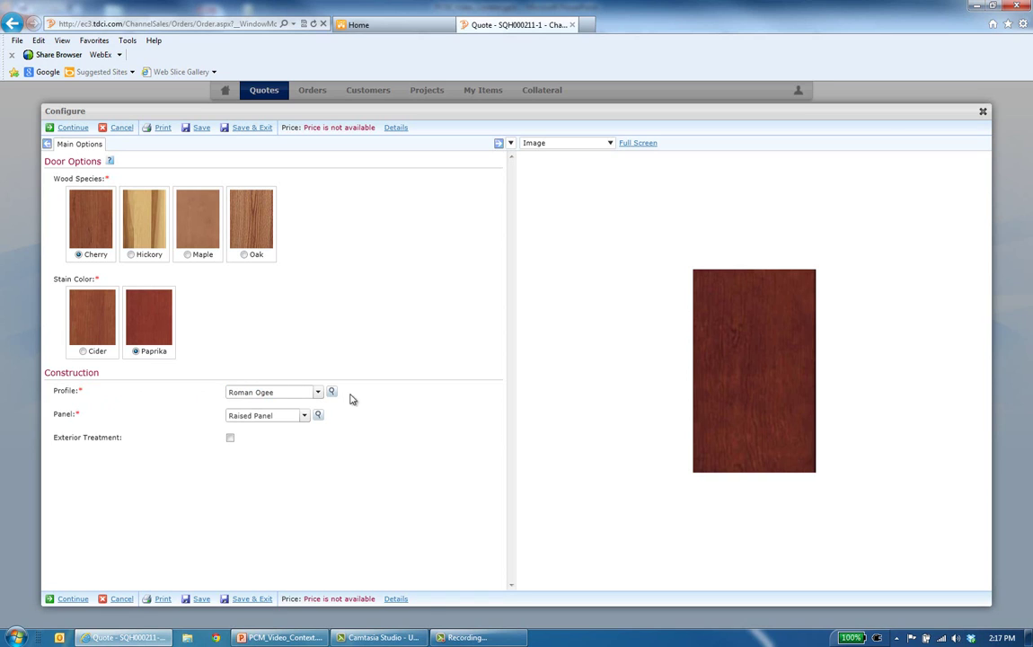
click(333, 394)
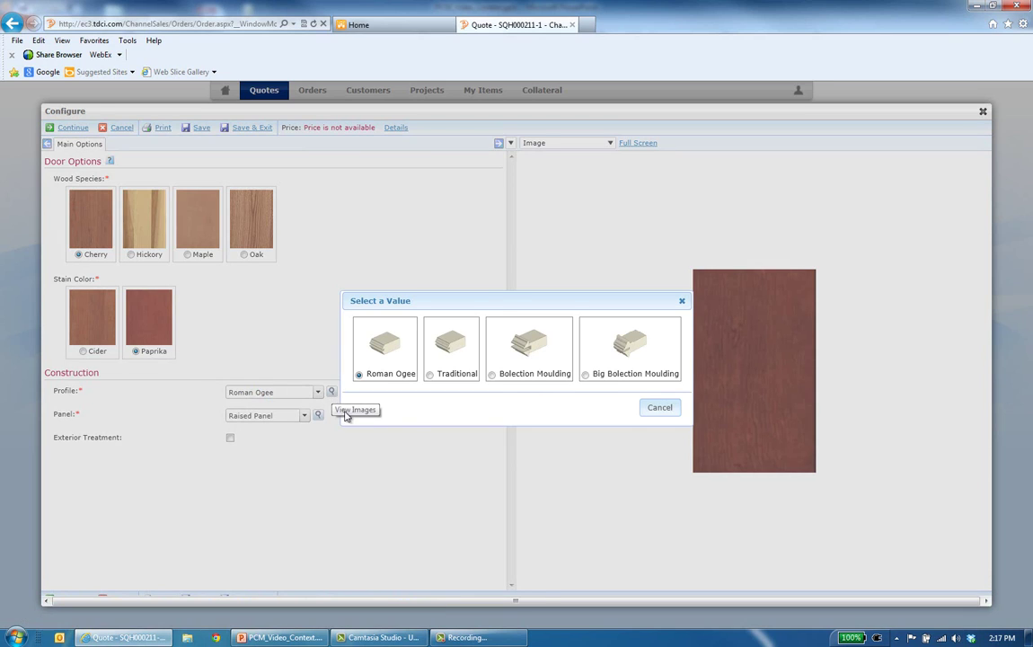
click(509, 376)
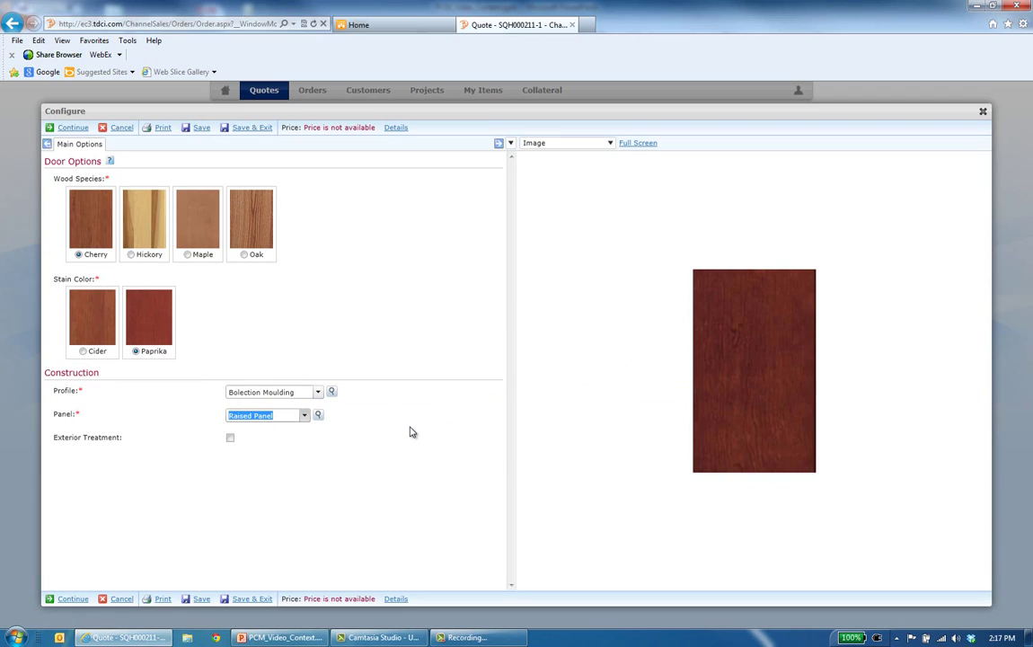
- Choose Raised Panel from the panel images and enable the exterior treatment
click(304, 416)
click(306, 419)
click(305, 416)
click(318, 415)
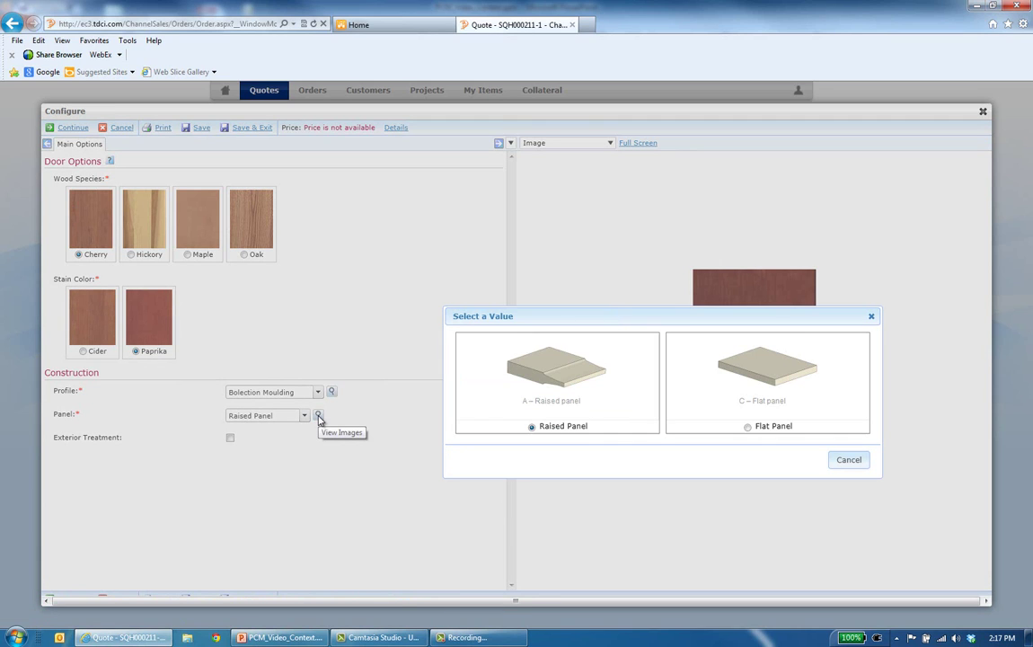
click(549, 426)
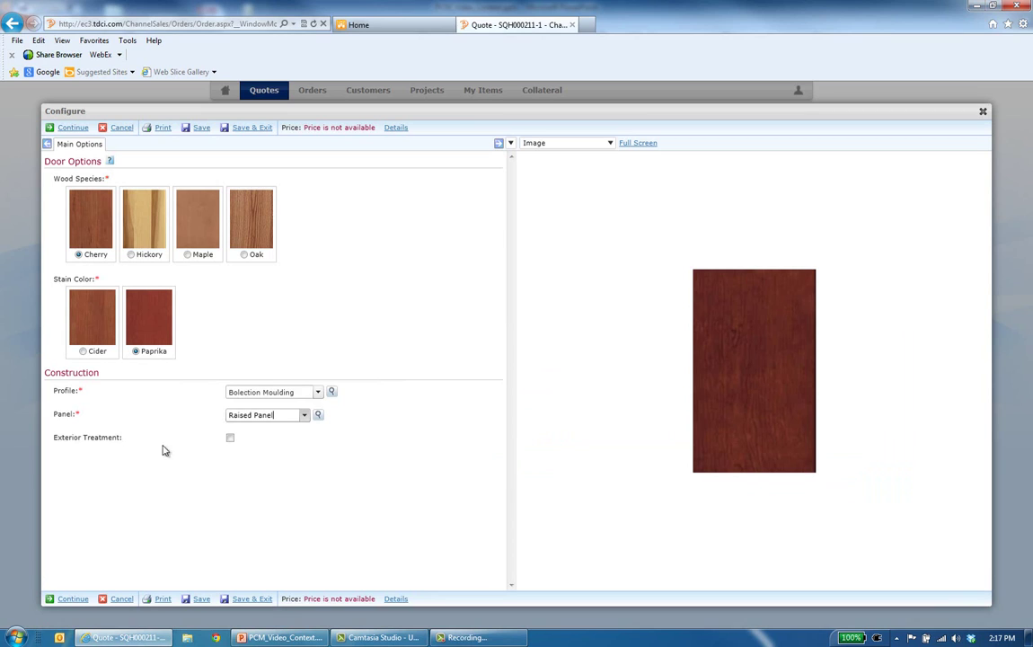
click(230, 440)
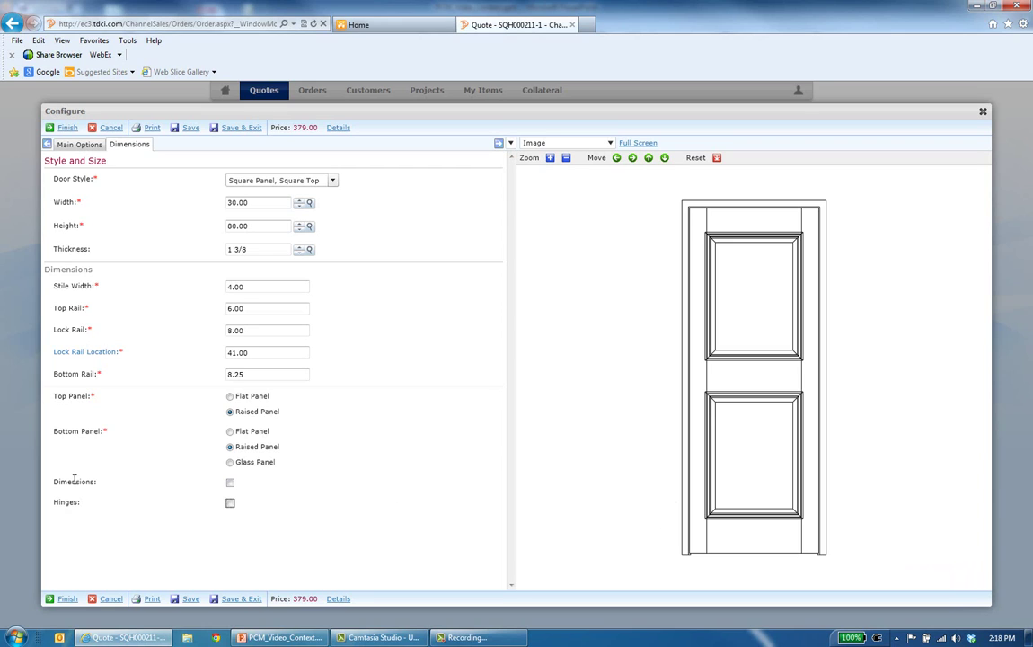
- Show the dimensions on the door drawing and set the door width to 36.00
click(230, 485)
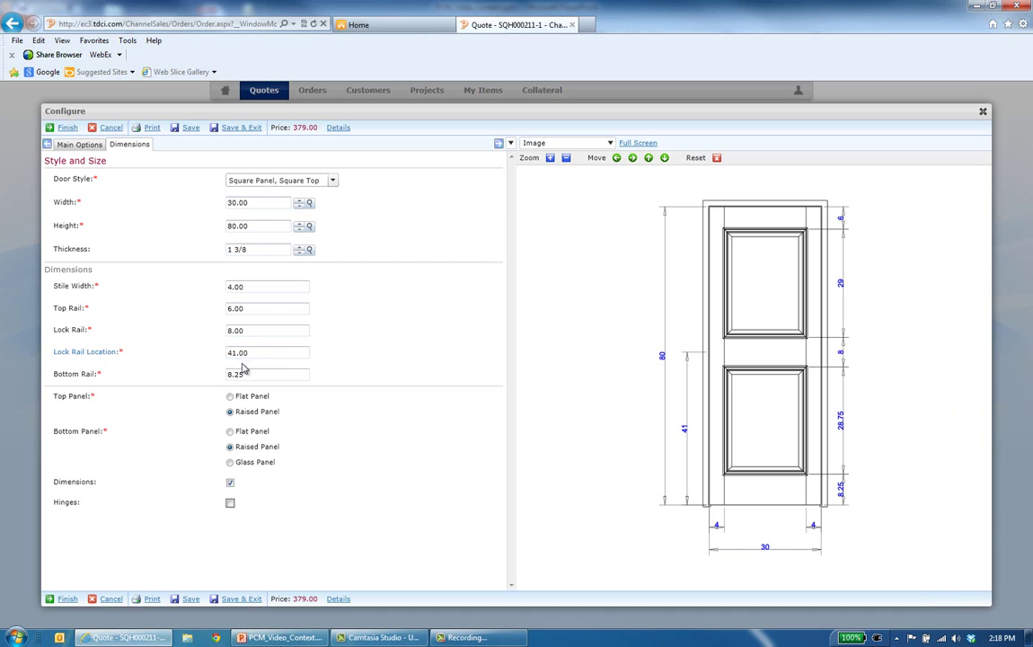
drag(246, 202, 191, 180)
text(36.00)
key(Tab)
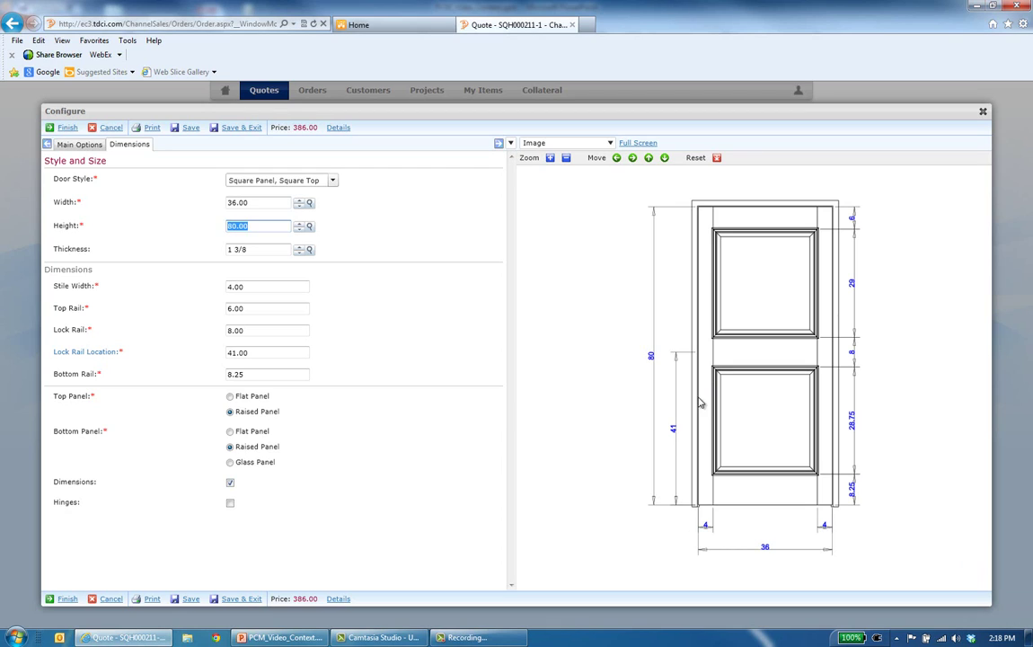
- Change the door style to Arch Panel, Square Top
click(332, 180)
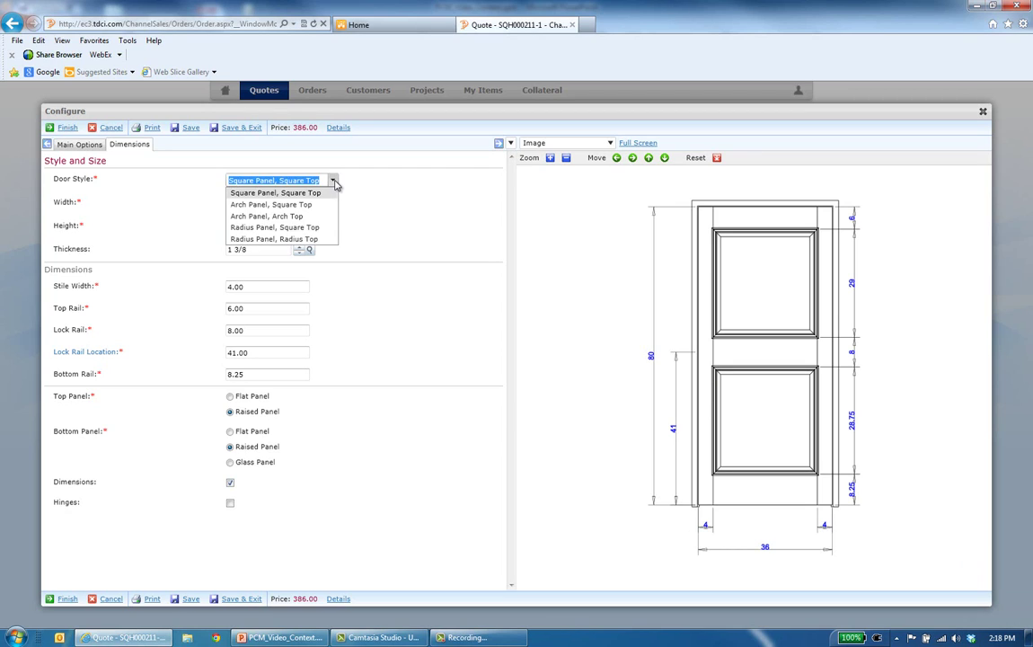
click(284, 205)
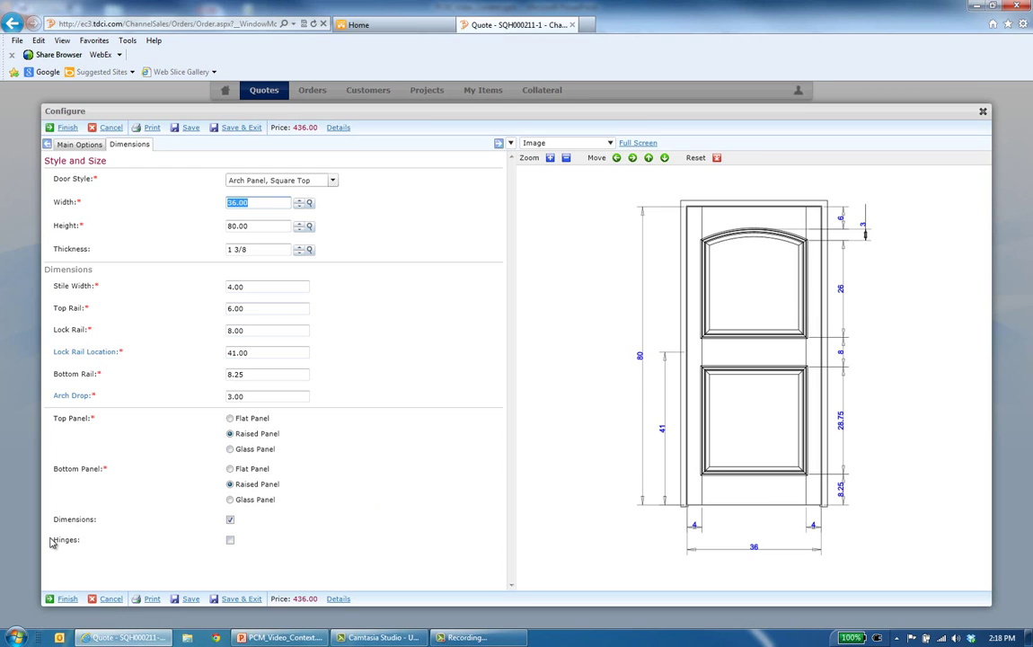
- Include hinges on the door and set their number to 3 Hinges
click(230, 542)
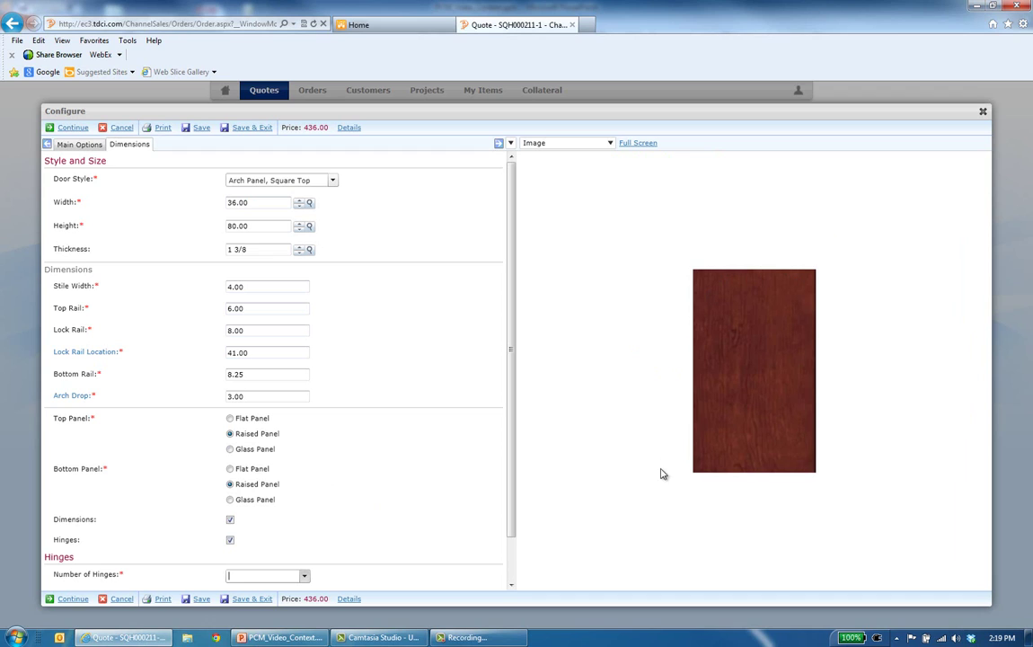
drag(511, 522, 511, 575)
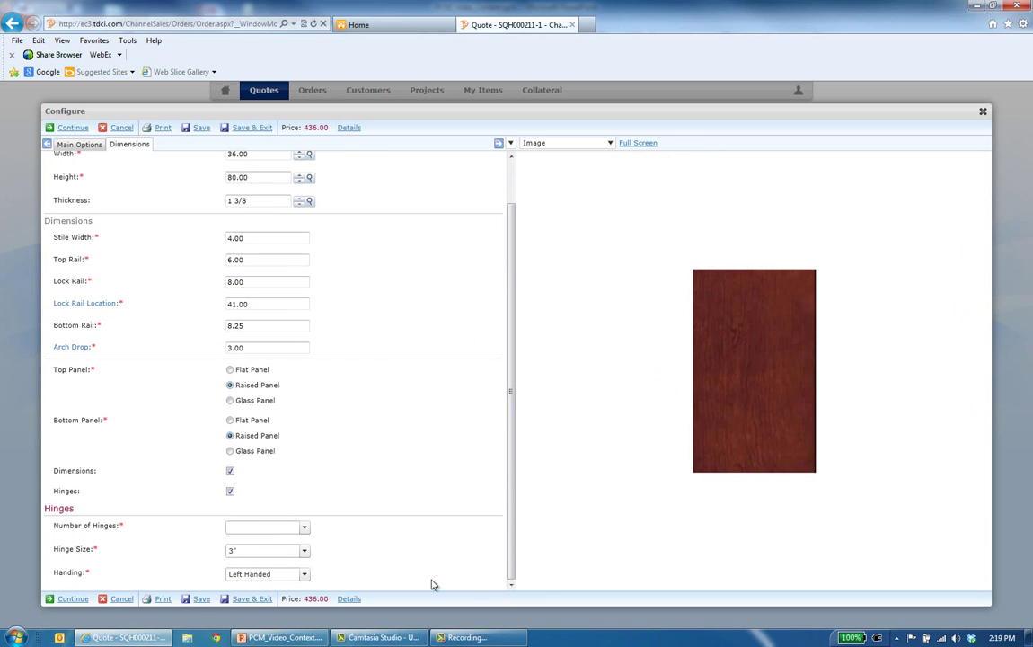
click(305, 530)
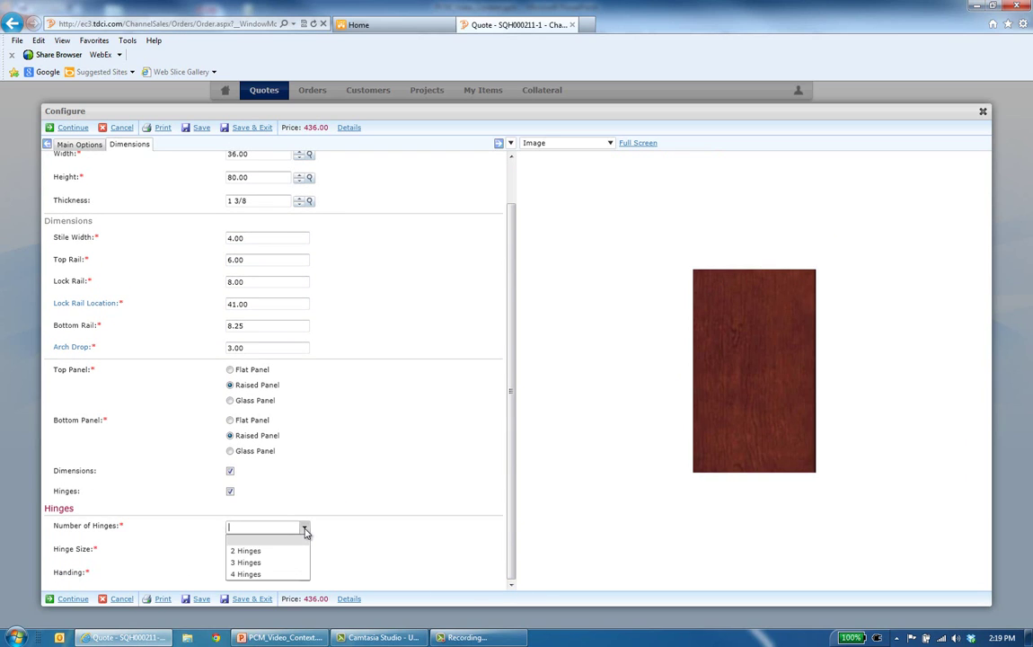
click(245, 562)
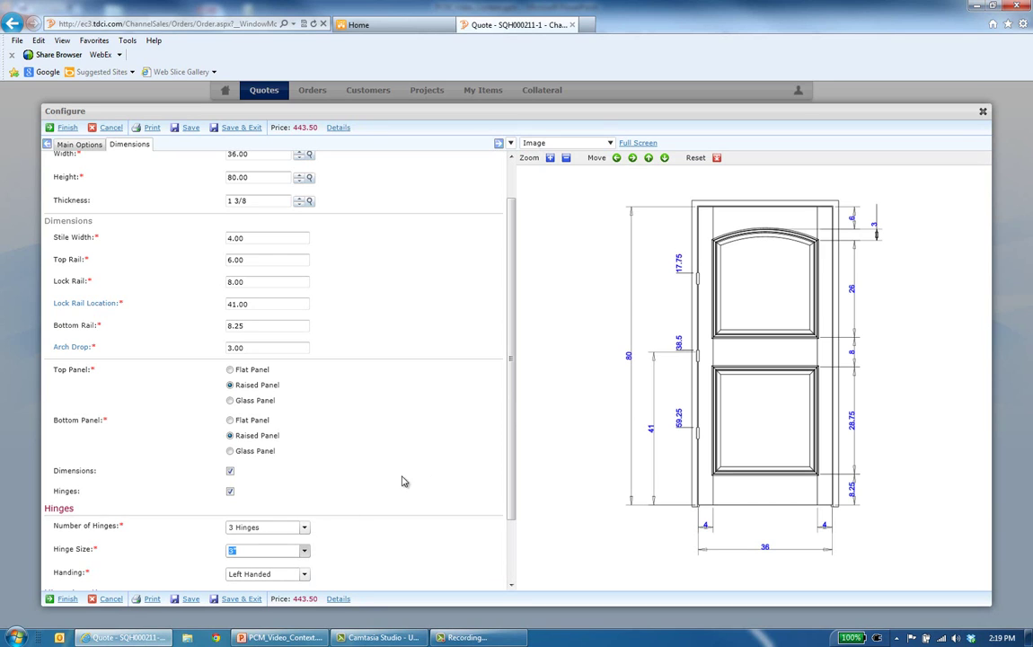
- Change the number of hinges to 4 Hinges and check the hinge locations
drag(512, 406, 515, 503)
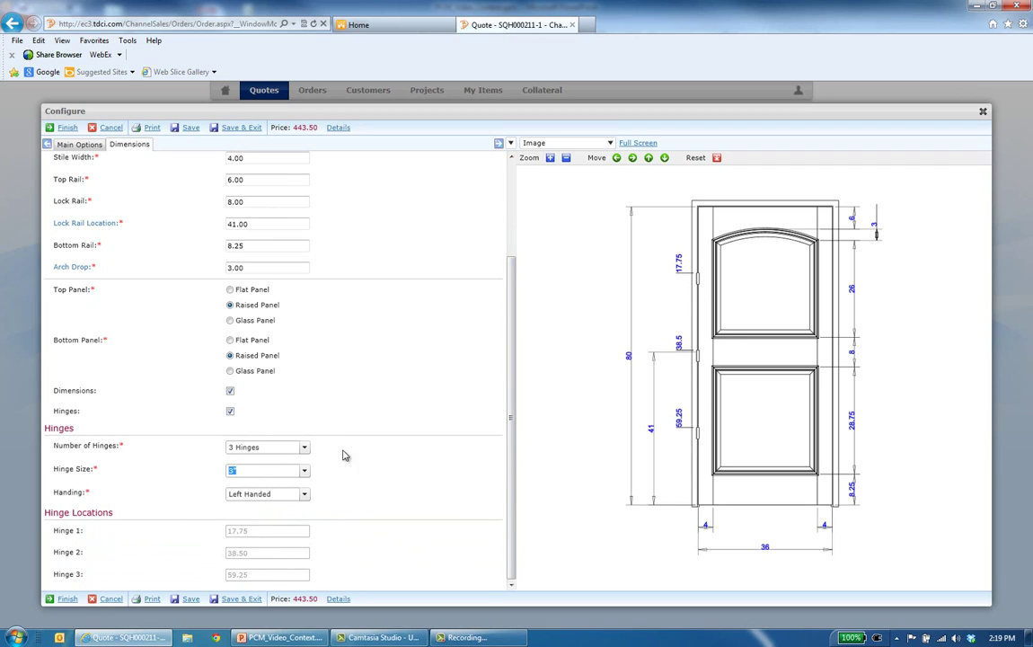
click(303, 447)
click(247, 483)
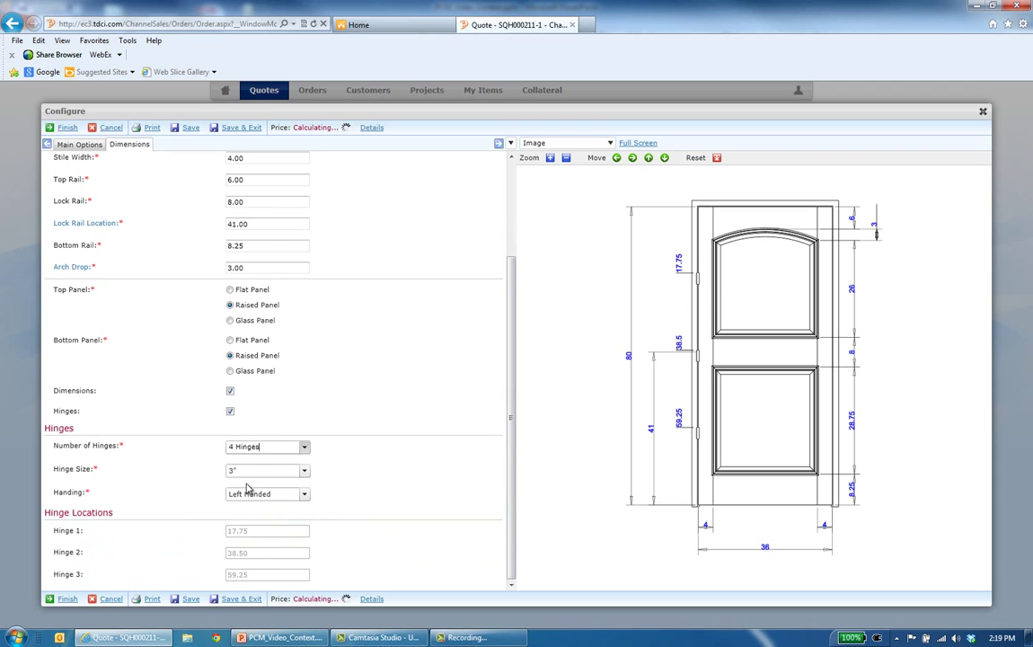
scroll(486, 440, down, 1)
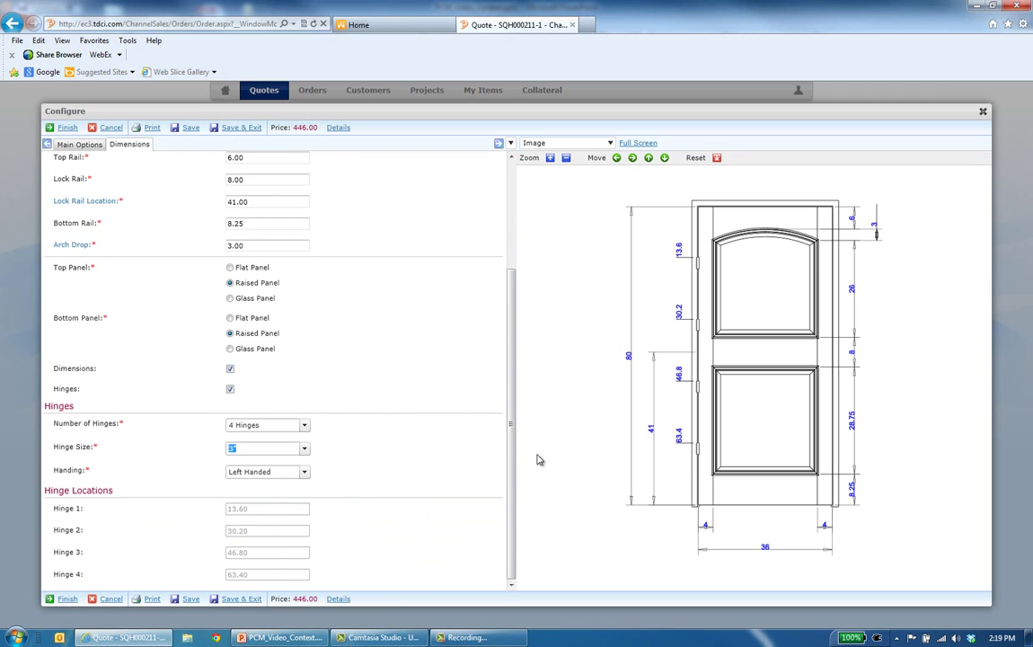
- Display the itemized price details of the configured door
scroll(508, 449, up, 5)
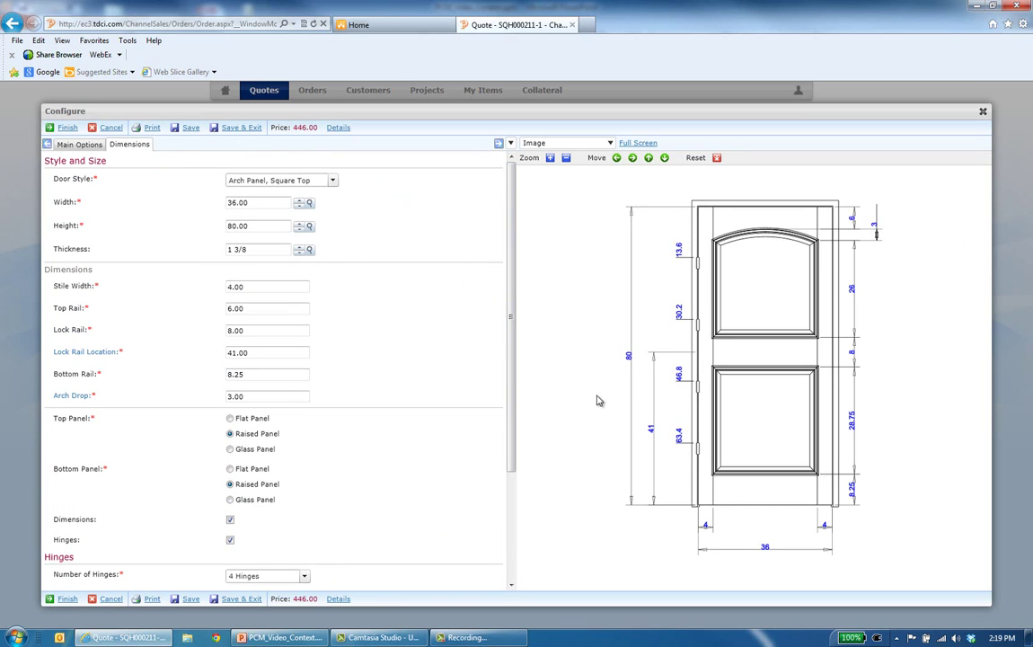
click(338, 129)
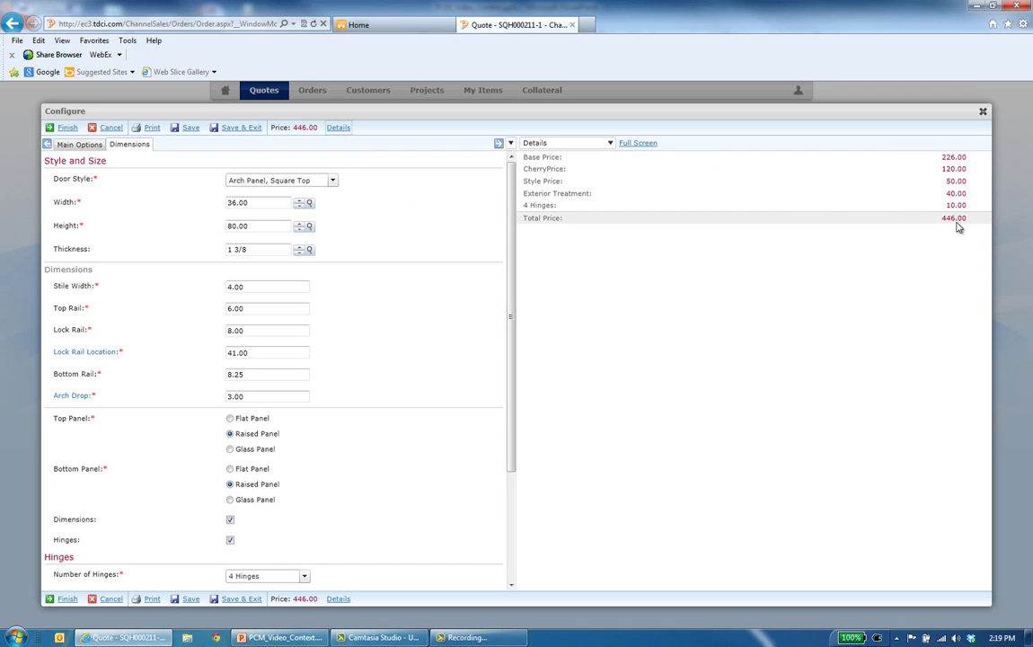
- Review the configured door's drawing, price details and configuration summary
click(610, 143)
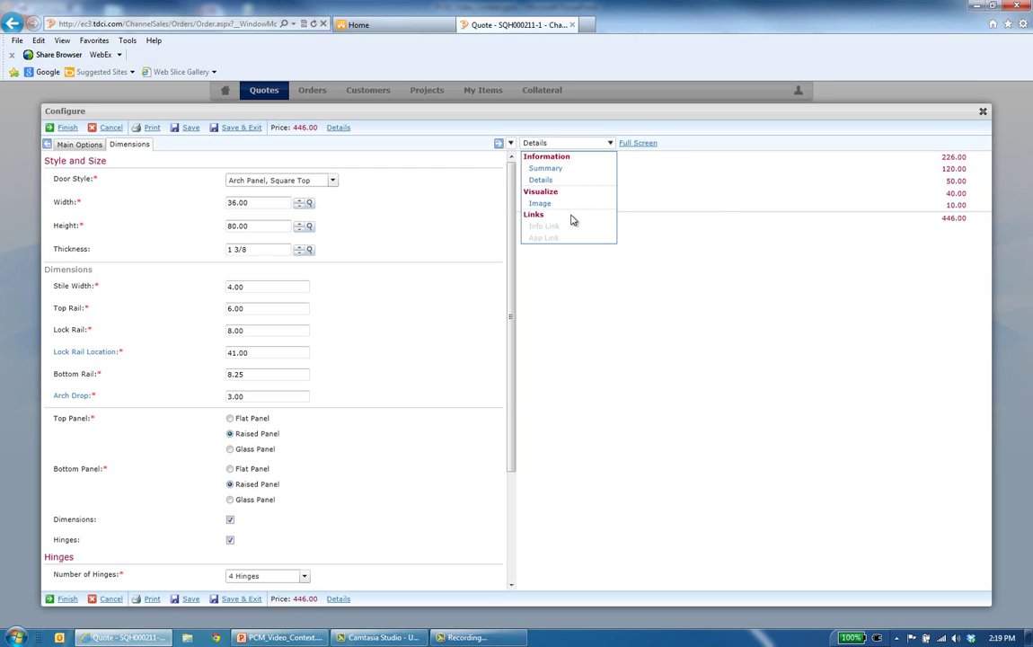
click(540, 206)
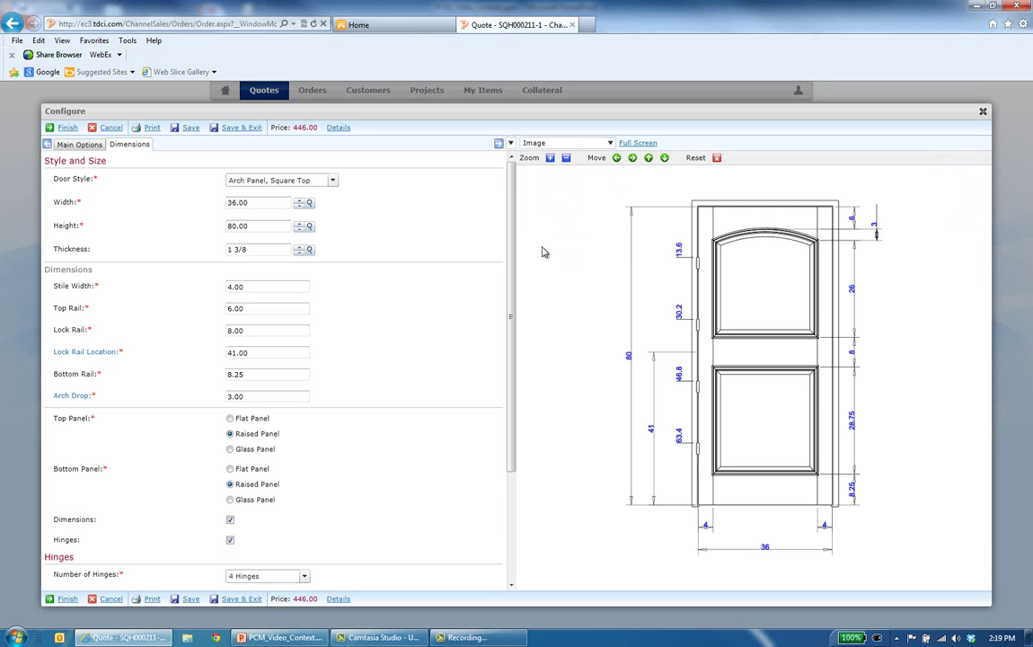
click(551, 143)
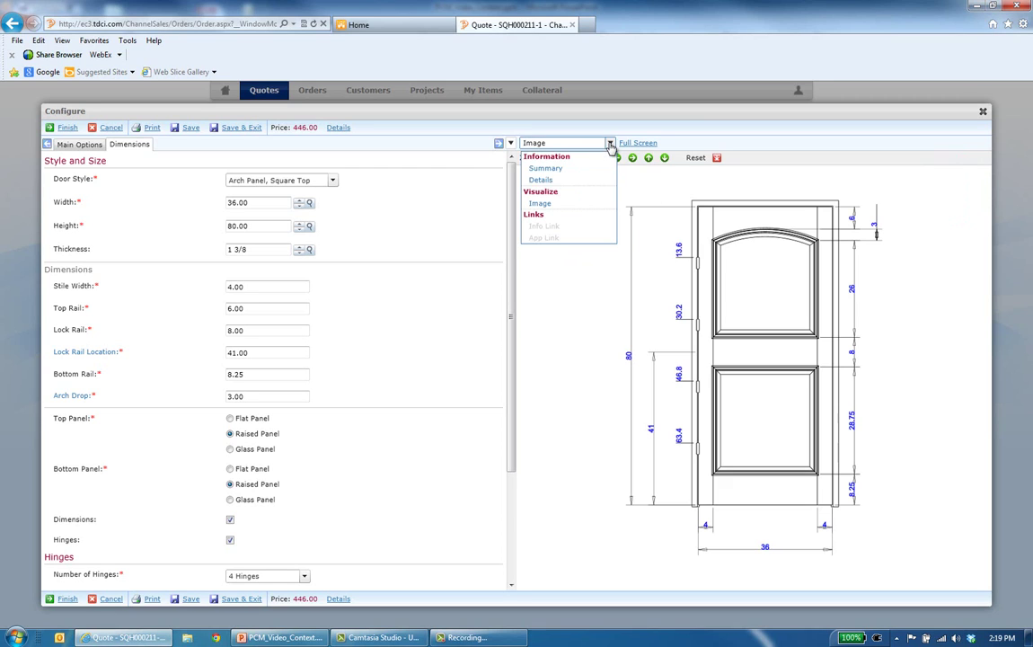
click(534, 184)
click(610, 143)
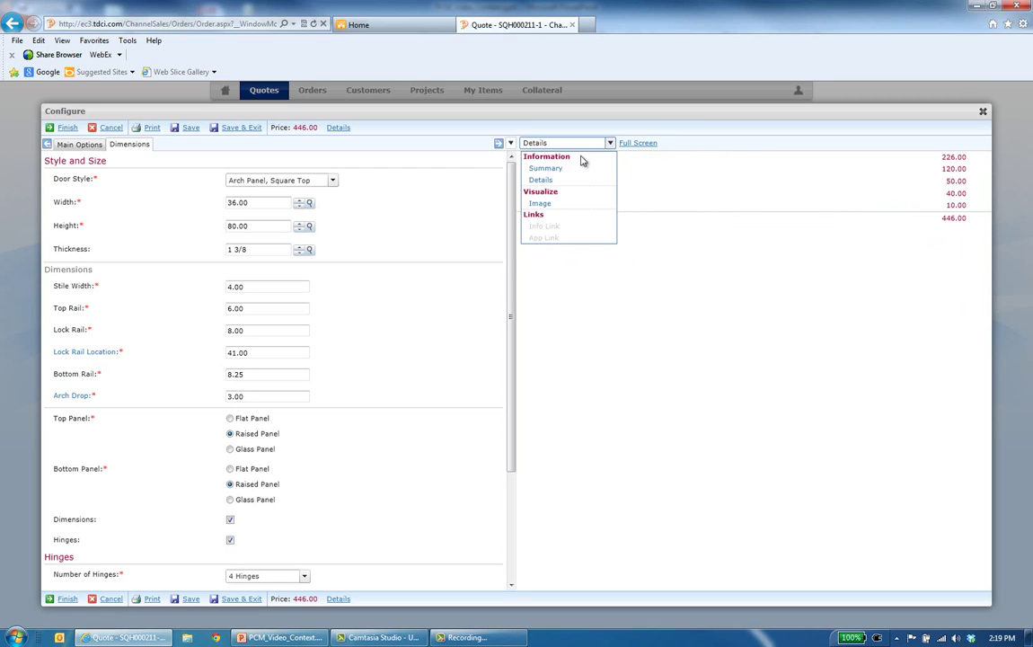
click(554, 170)
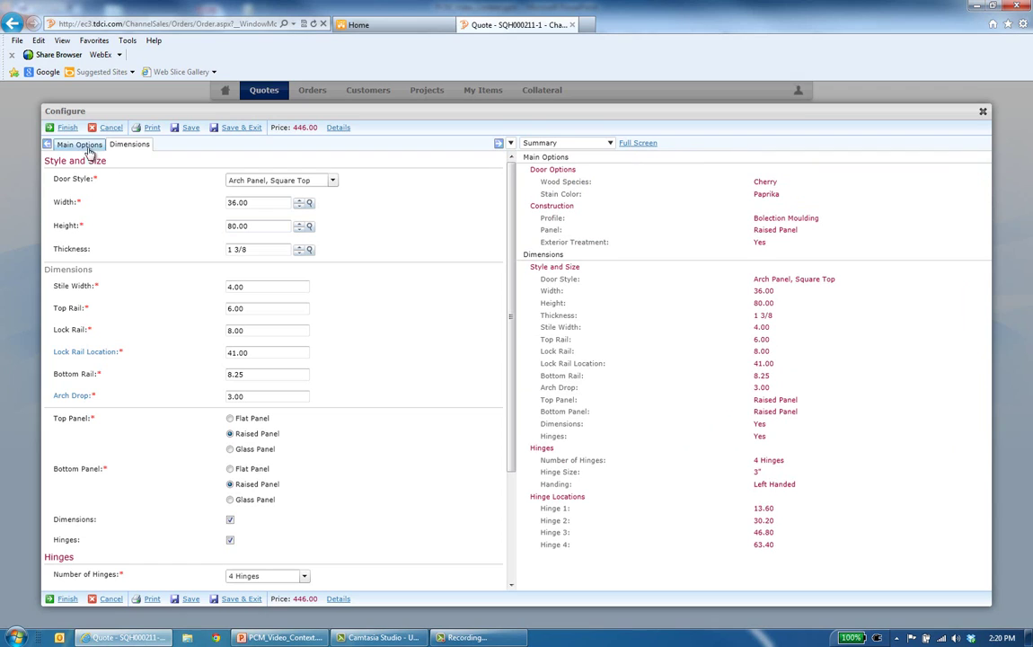
- Finish the door configuration so it is added to the quote, and view the quote line's door image
click(66, 128)
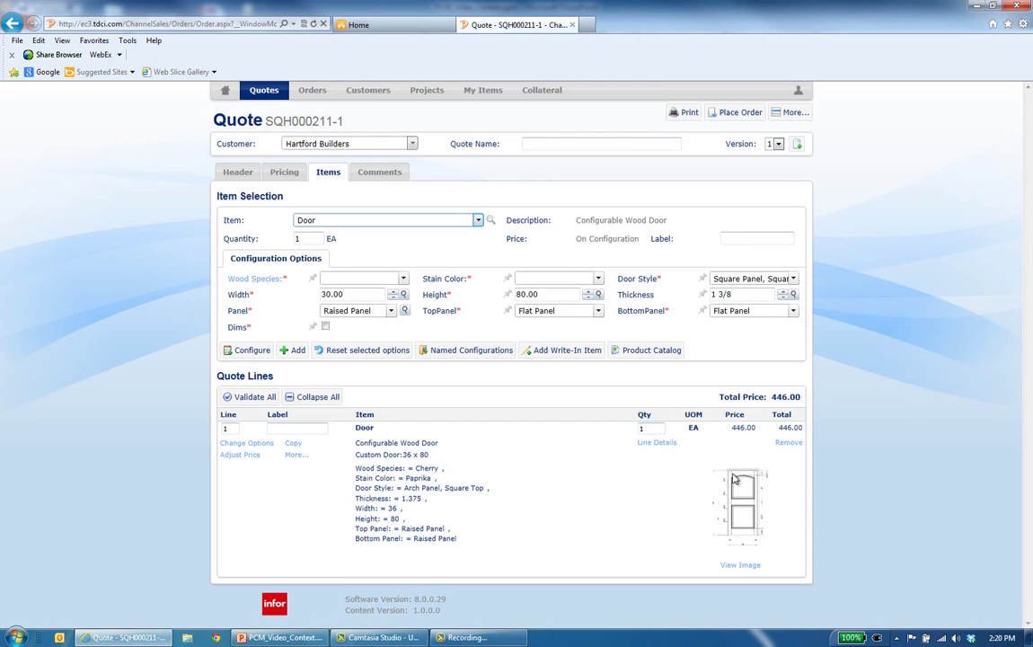
click(740, 565)
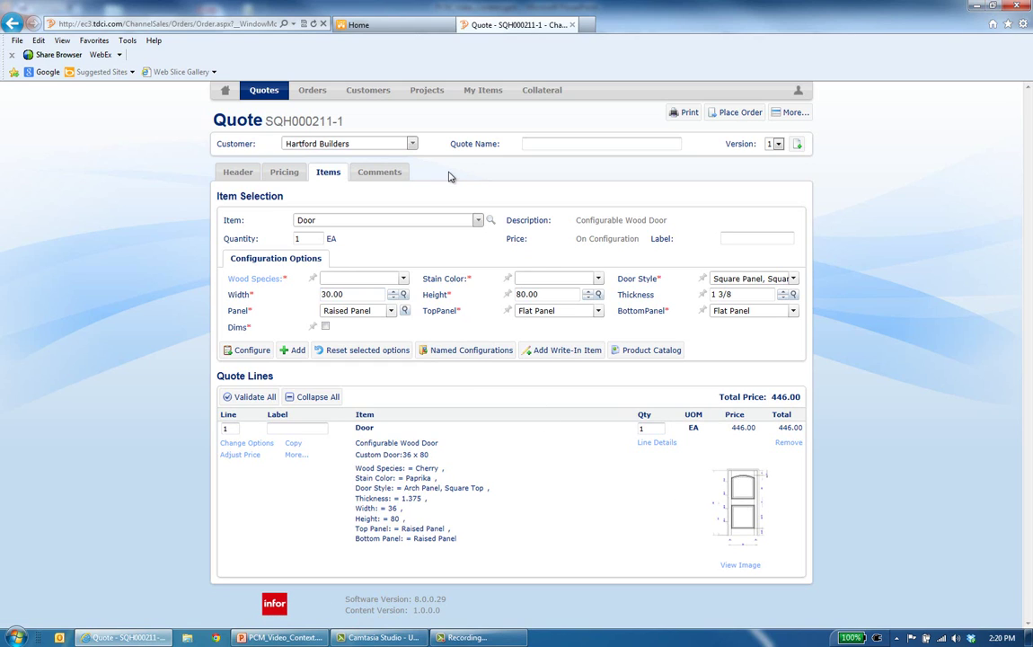
- Name the quote Cherry1 and place it as an order, keeping the prefilled billing, shipping and contact information
click(534, 144)
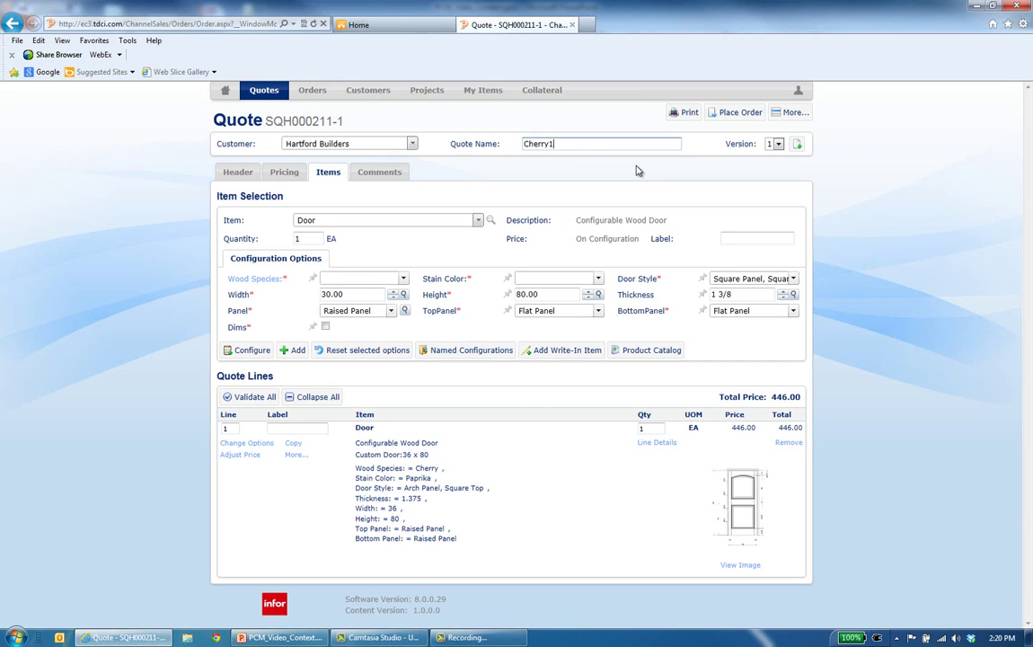
click(736, 118)
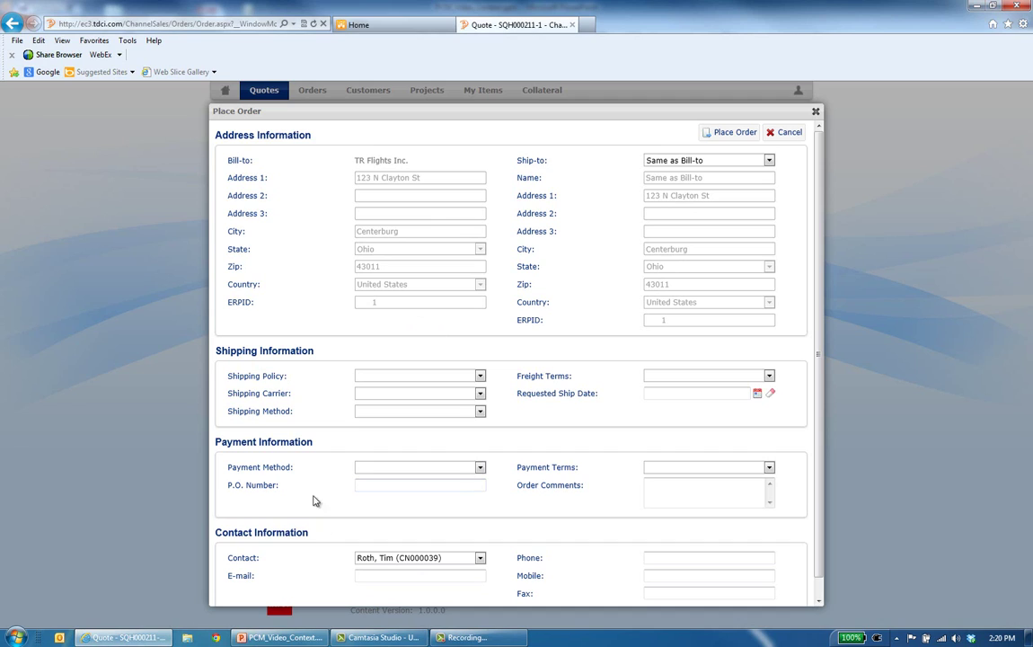
click(733, 133)
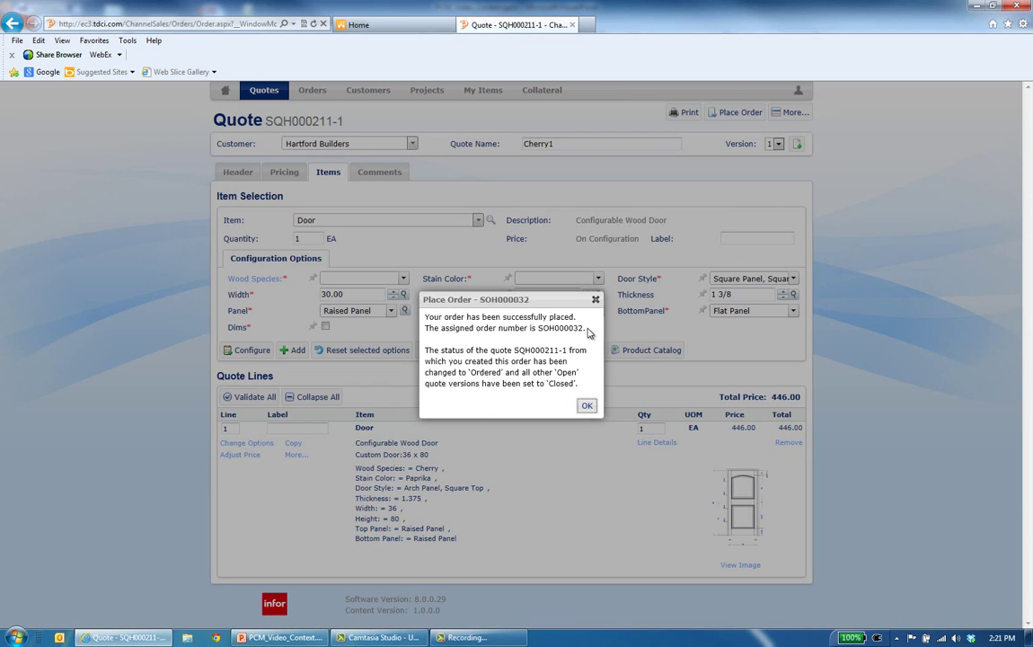
click(587, 406)
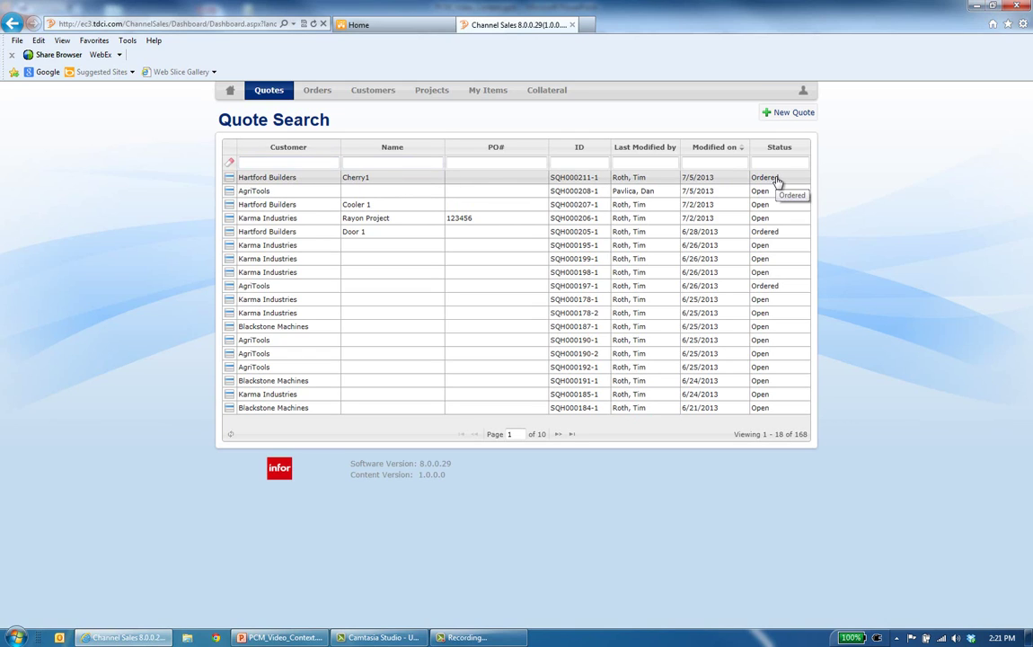
- Look up the Cherry1 order in the portal's order list and return to the home page
click(230, 90)
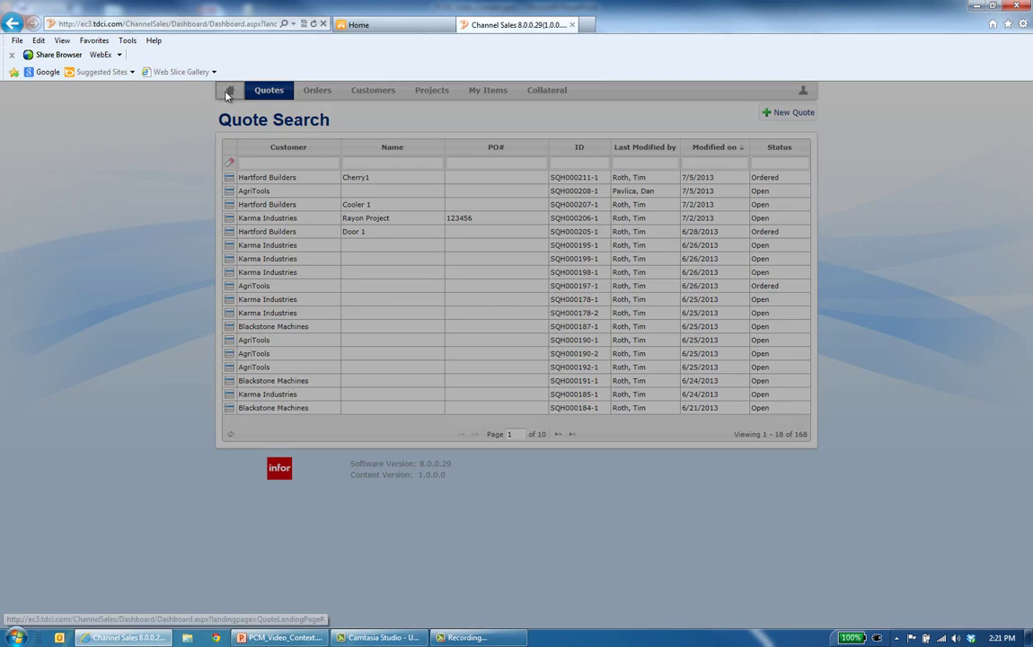
click(417, 234)
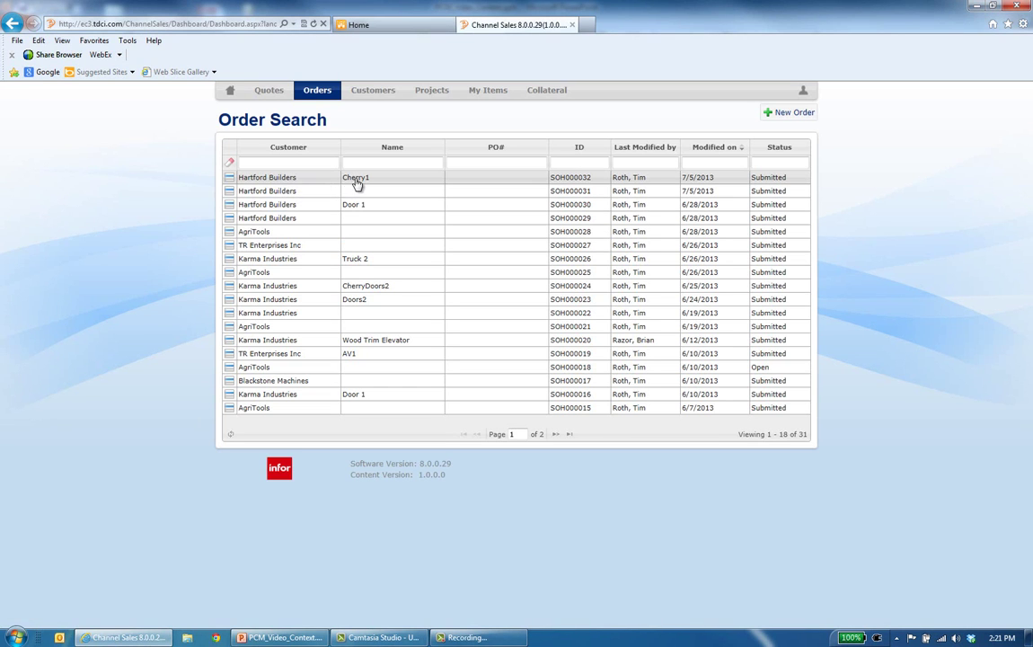
click(230, 90)
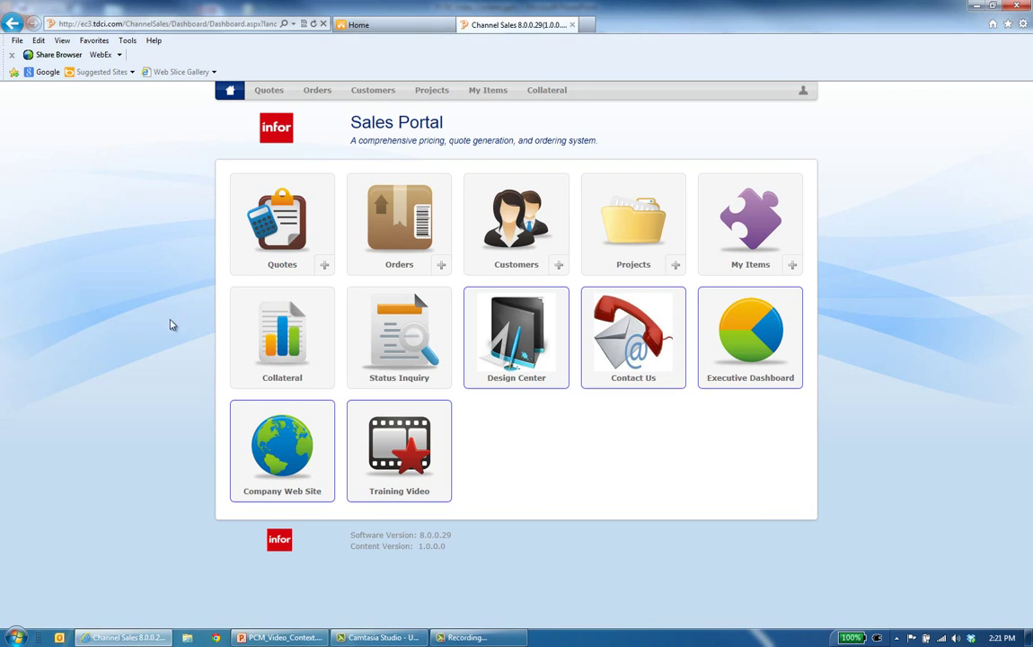